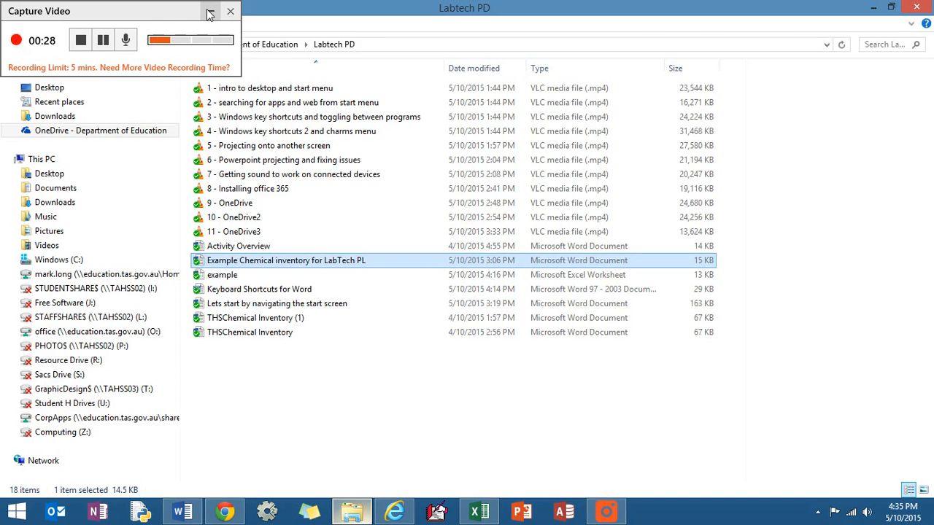
- Switch to the example workbook in Excel and look through the Class 5 oxidising chemicals list down to its last row
click(209, 14)
click(481, 513)
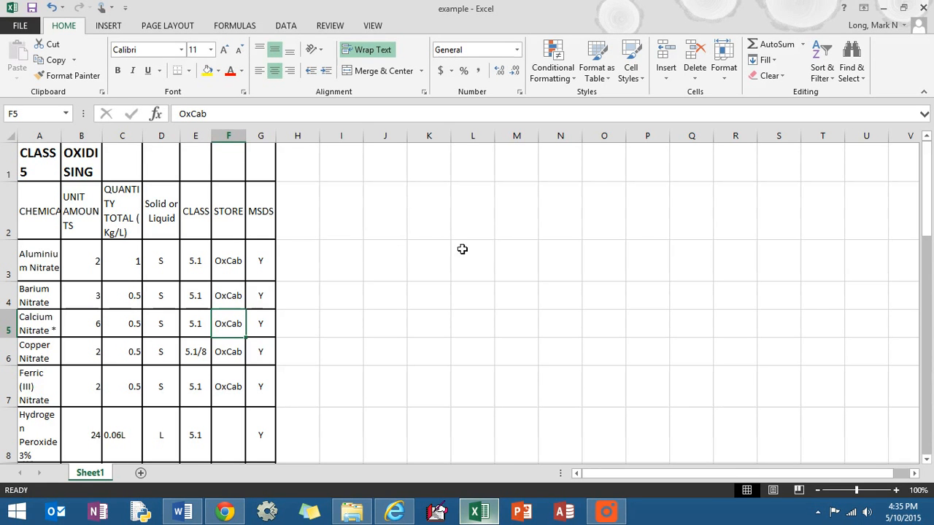
scroll(331, 264, down, 1)
scroll(330, 263, down, 2)
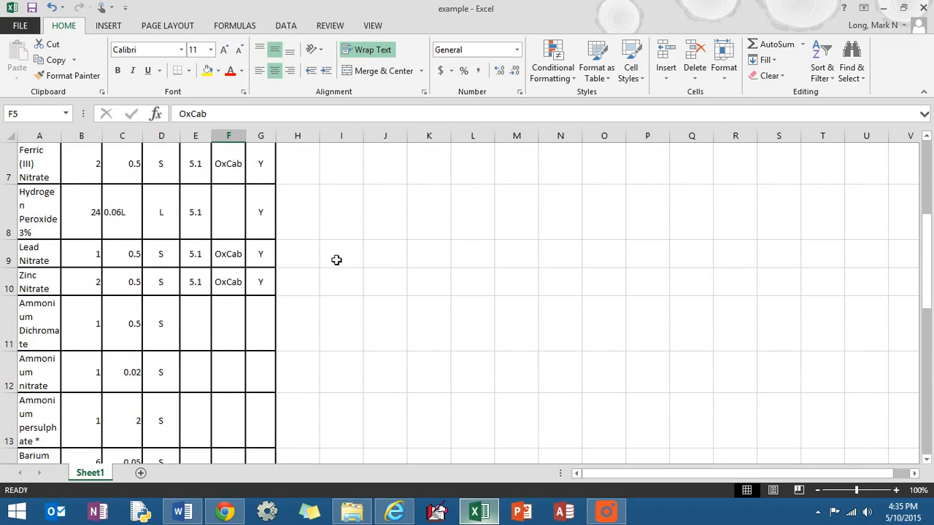
scroll(157, 251, up, 2)
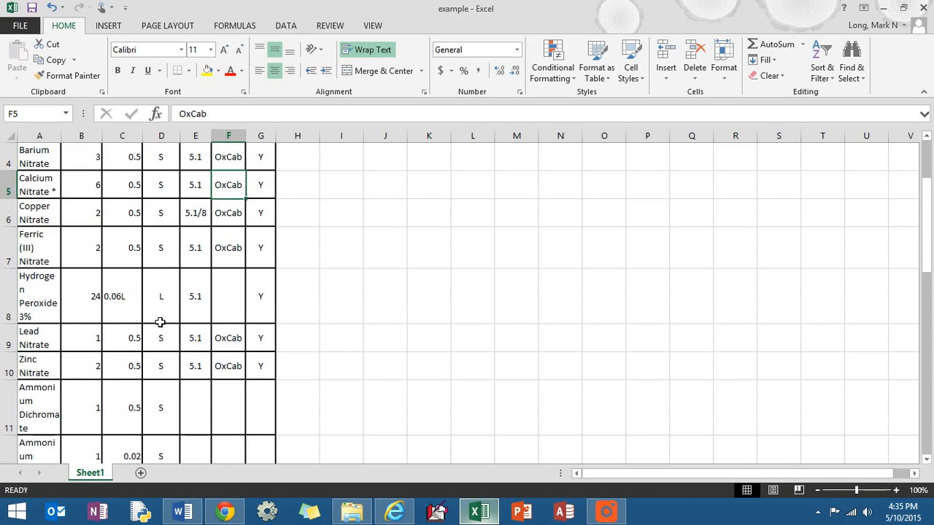
scroll(167, 298, up, 2)
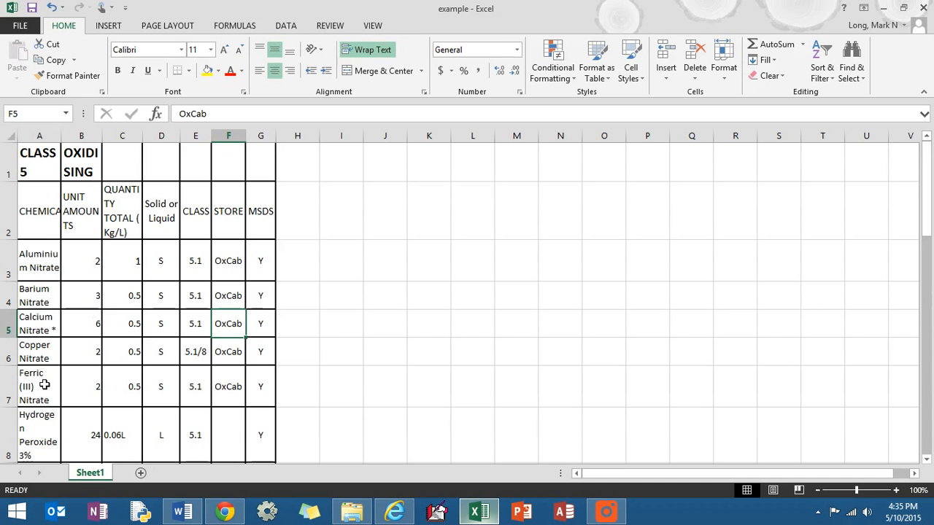
scroll(46, 385, down, 3)
scroll(50, 387, down, 3)
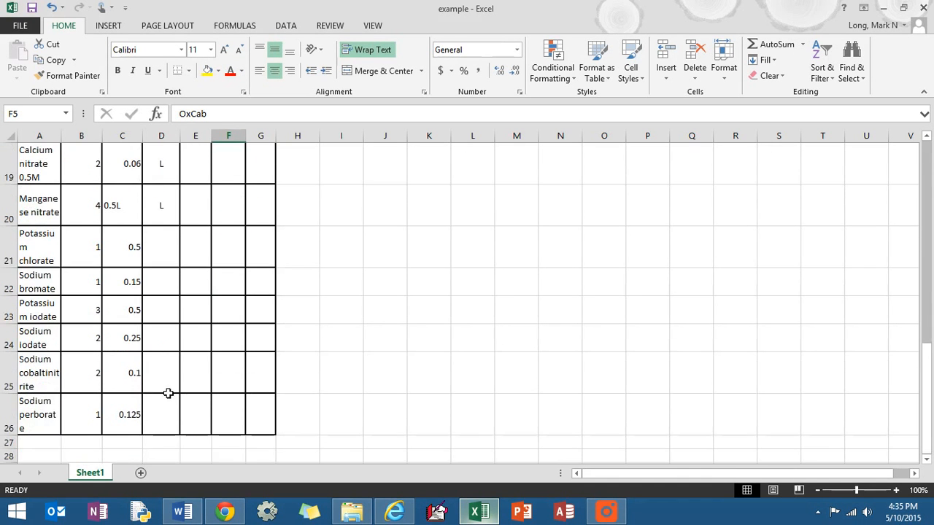
scroll(167, 392, up, 1)
scroll(199, 272, up, 5)
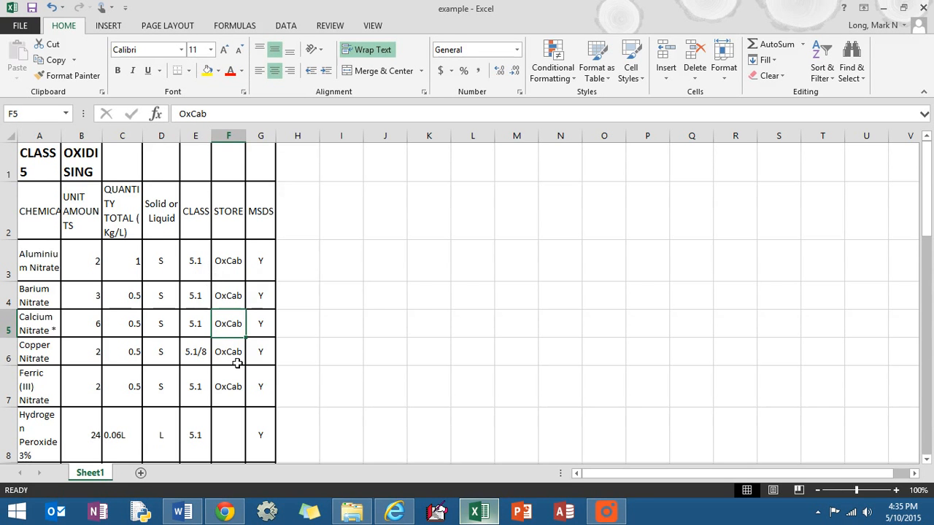
scroll(240, 357, down, 1)
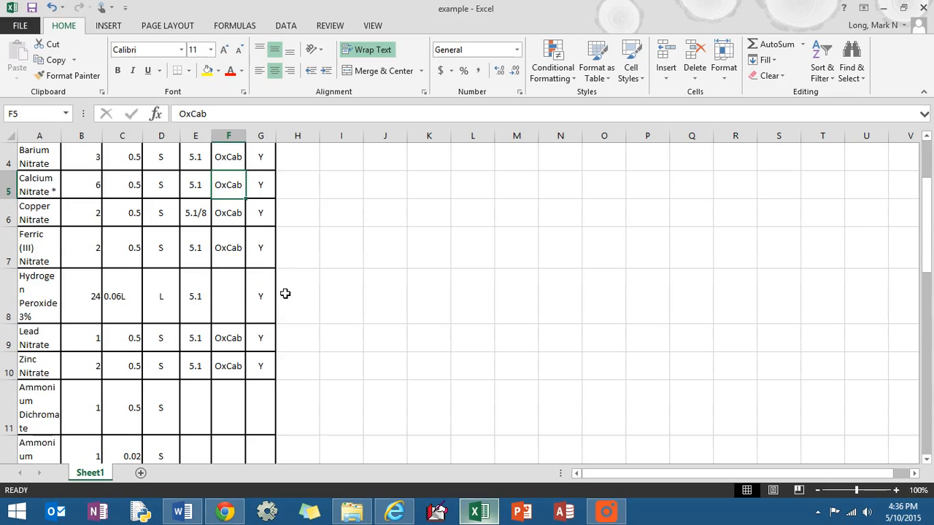
scroll(280, 305, down, 2)
scroll(289, 302, up, 3)
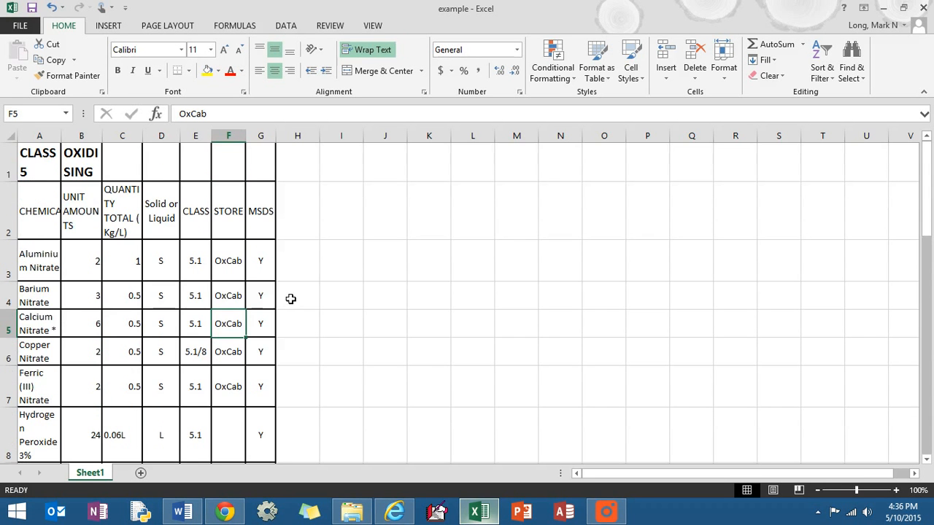
scroll(291, 299, down, 1)
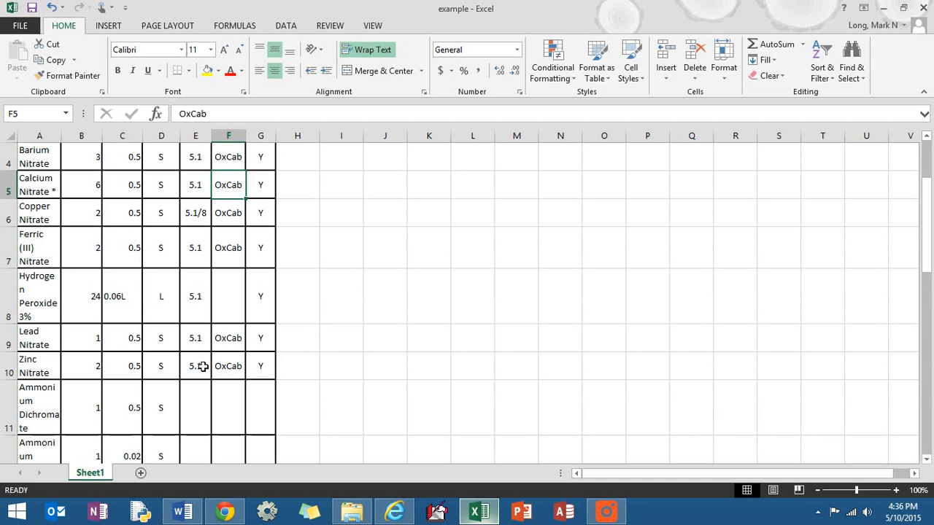
scroll(304, 363, down, 3)
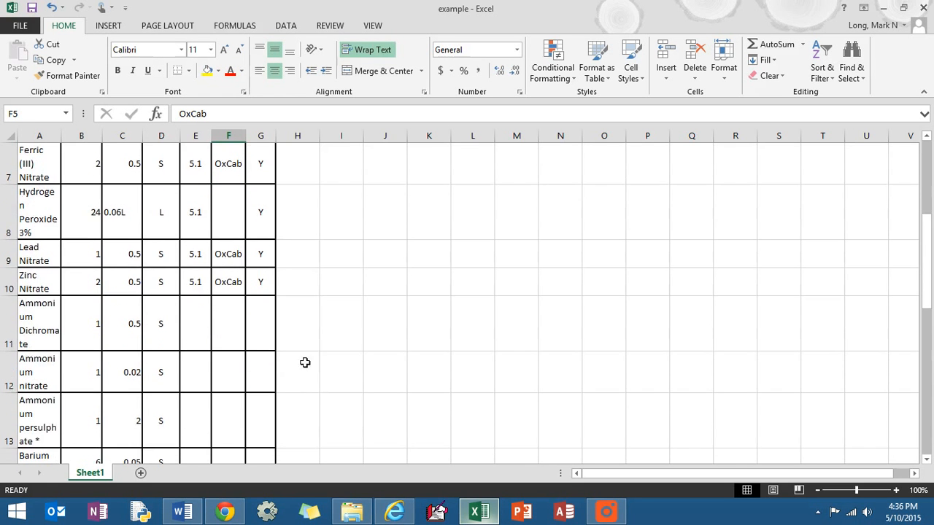
scroll(538, 397, up, 2)
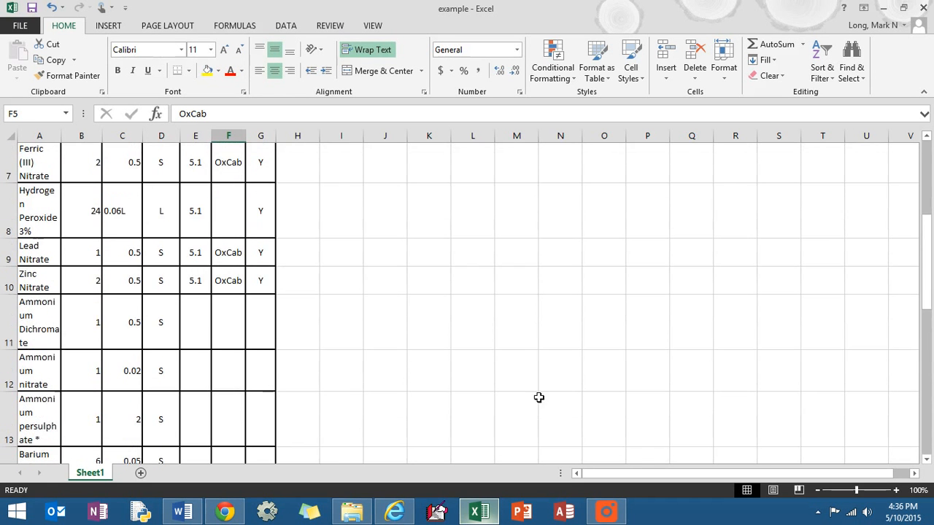
- Examine the name, unit amount and total quantity cells of the Zinc Nitrate row with the sheet shown at 70% zoom
click(818, 492)
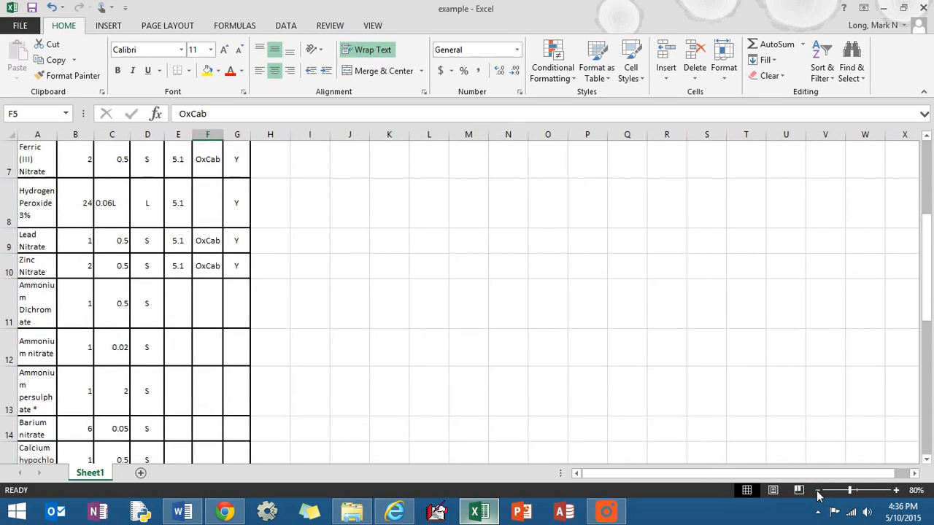
click(818, 491)
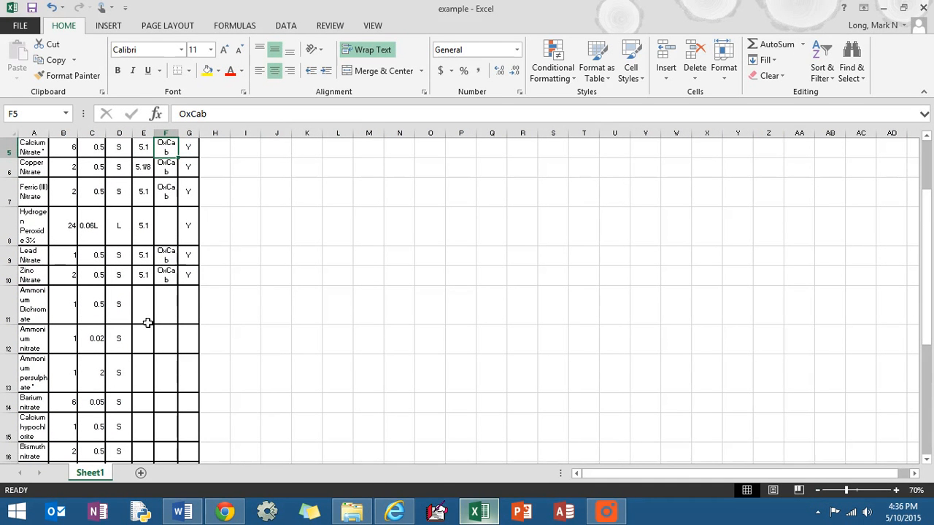
scroll(154, 316, down, 1)
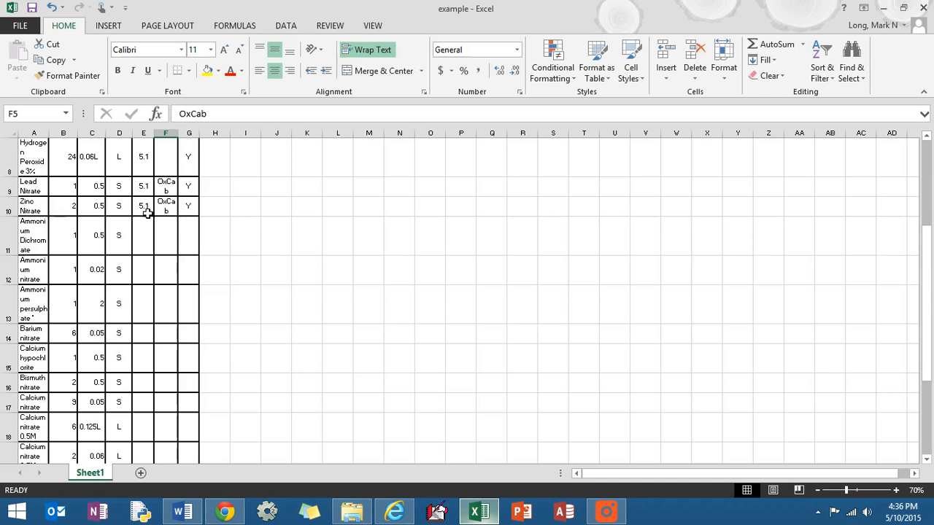
click(38, 211)
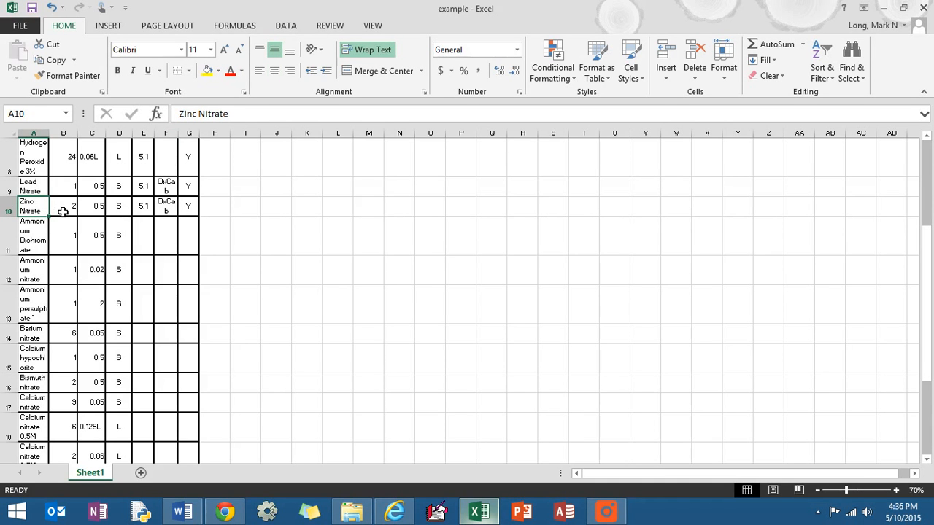
click(64, 212)
click(97, 211)
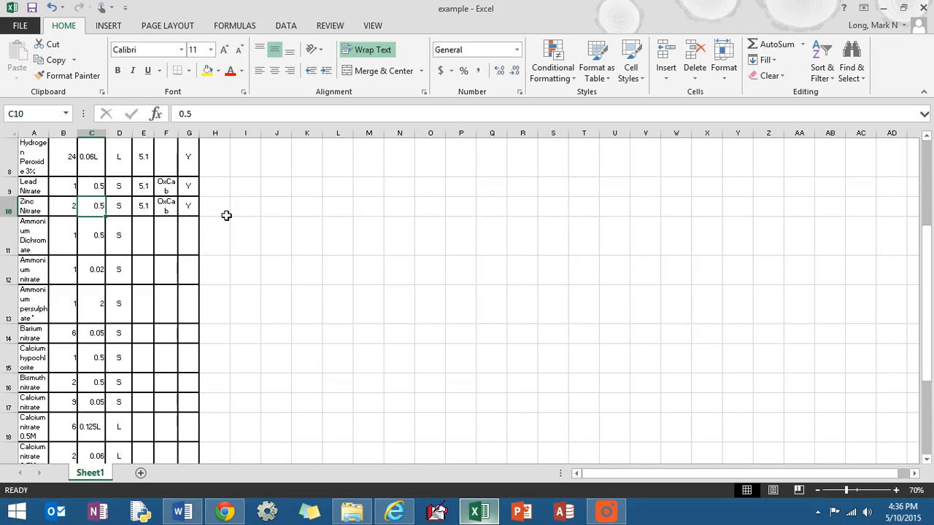
scroll(178, 230, up, 3)
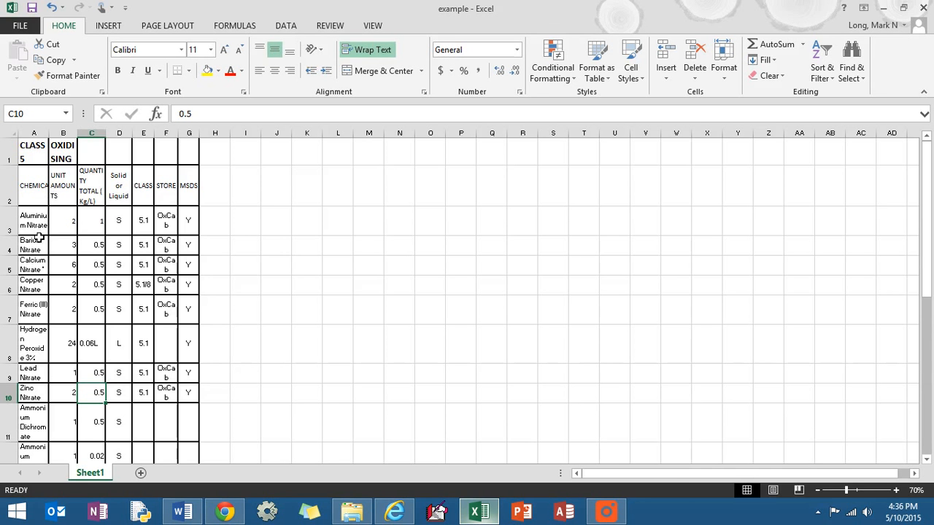
- Turn off text wrapping for every cell in the sheet
click(14, 138)
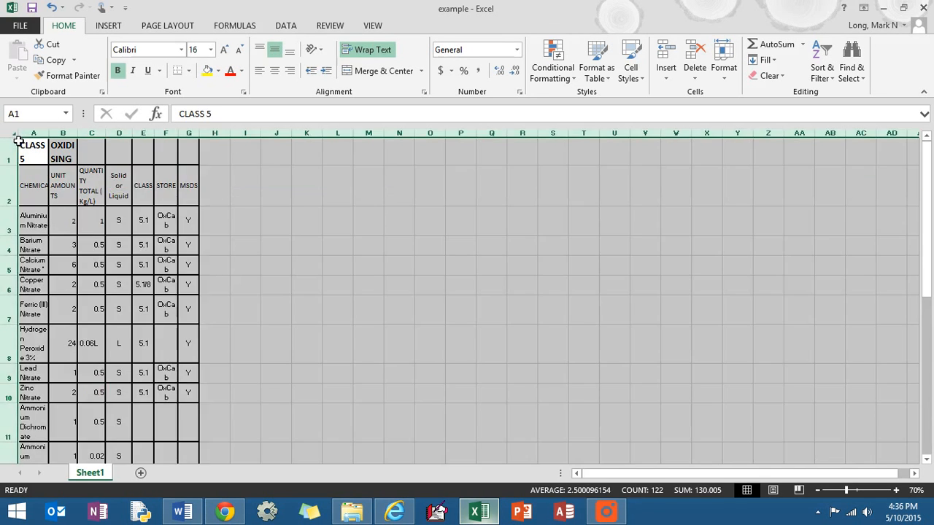
click(358, 56)
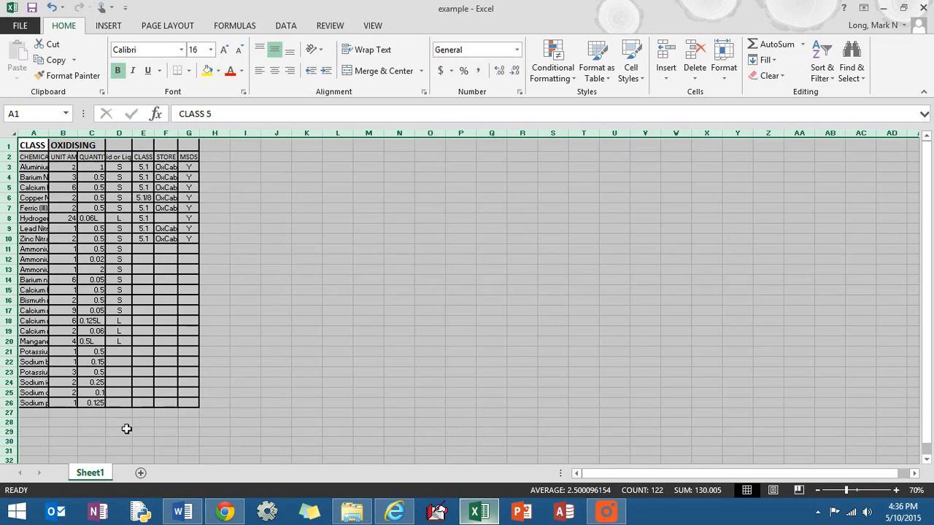
click(40, 169)
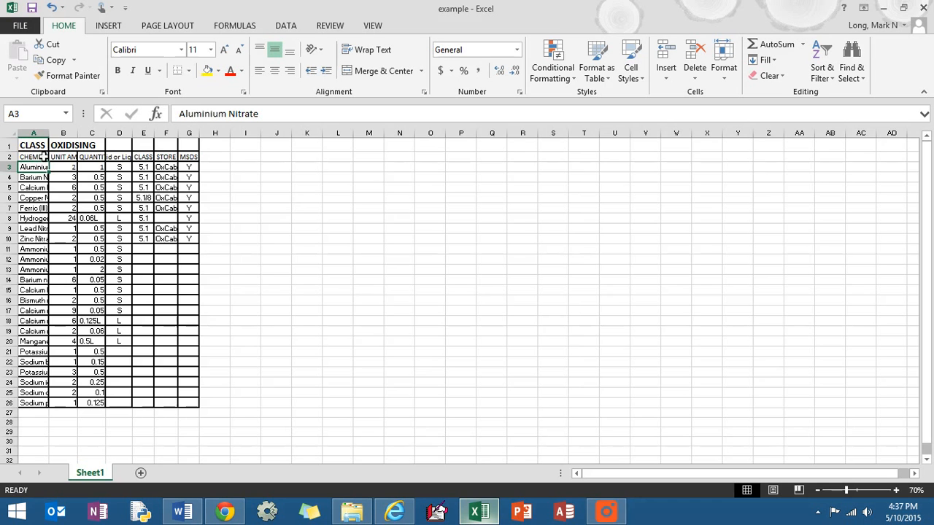
click(896, 490)
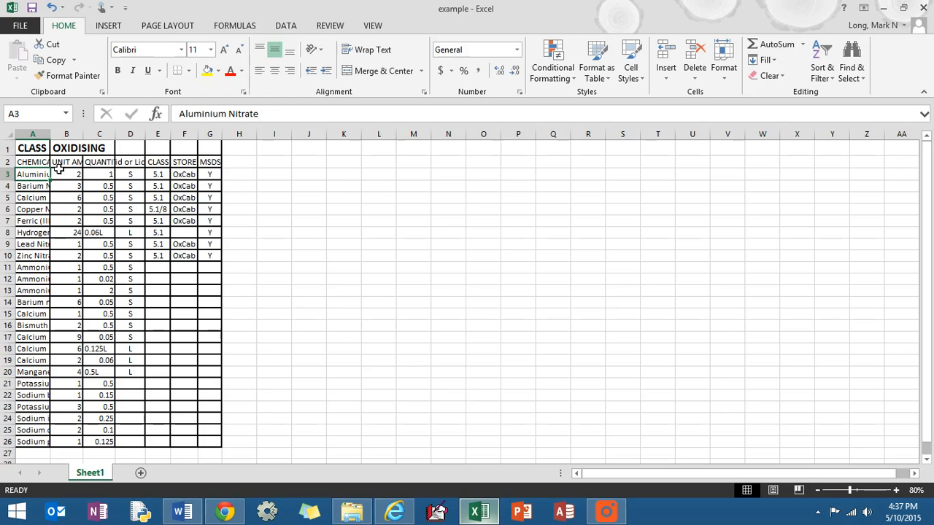
click(896, 490)
scroll(93, 244, up, 1)
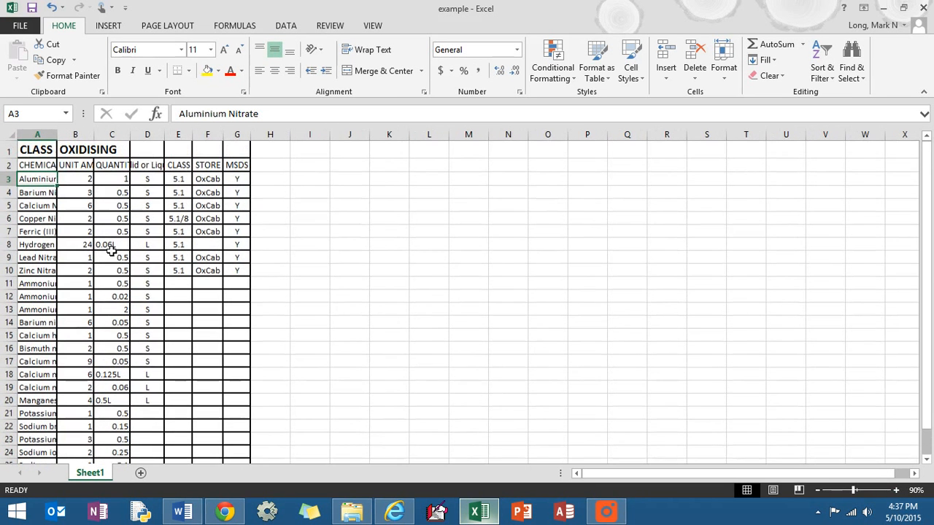
click(613, 513)
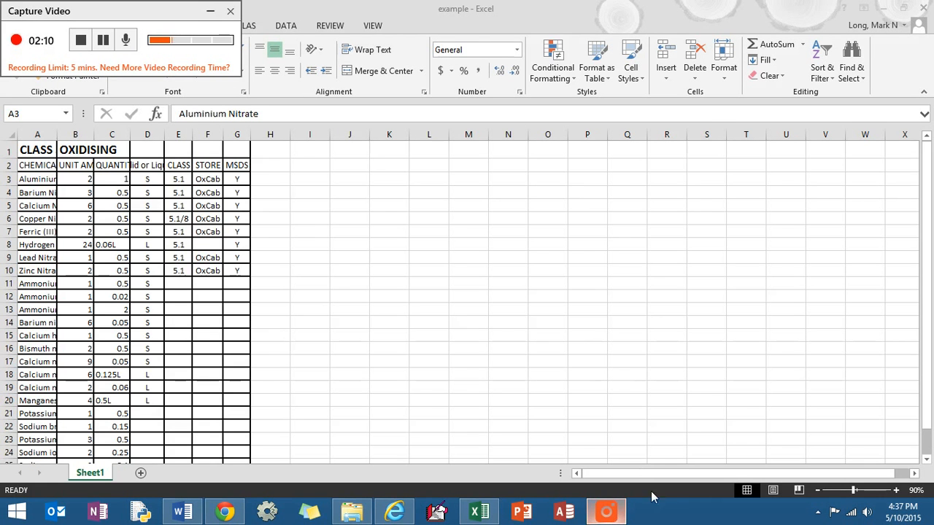
click(210, 11)
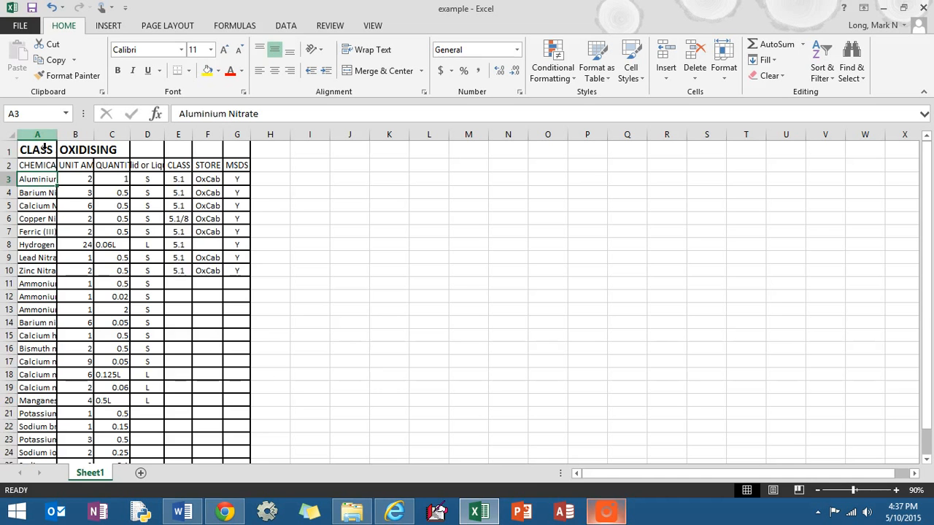
- AutoFit the widths of columns A to G to their contents
drag(45, 141, 233, 148)
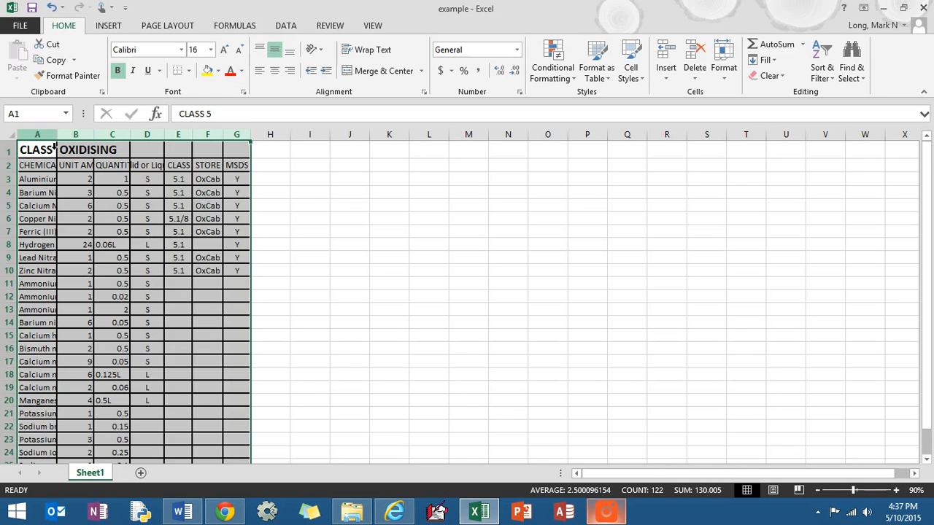
click(268, 152)
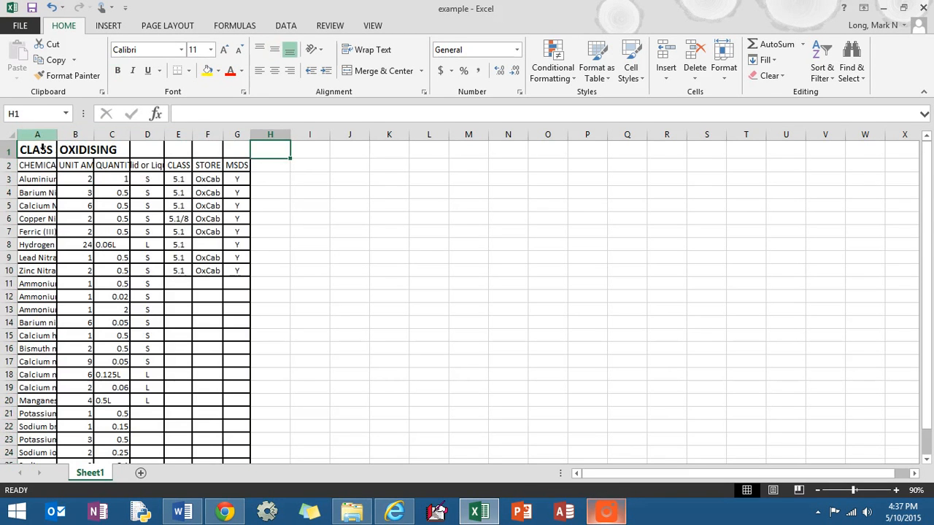
drag(38, 135, 242, 148)
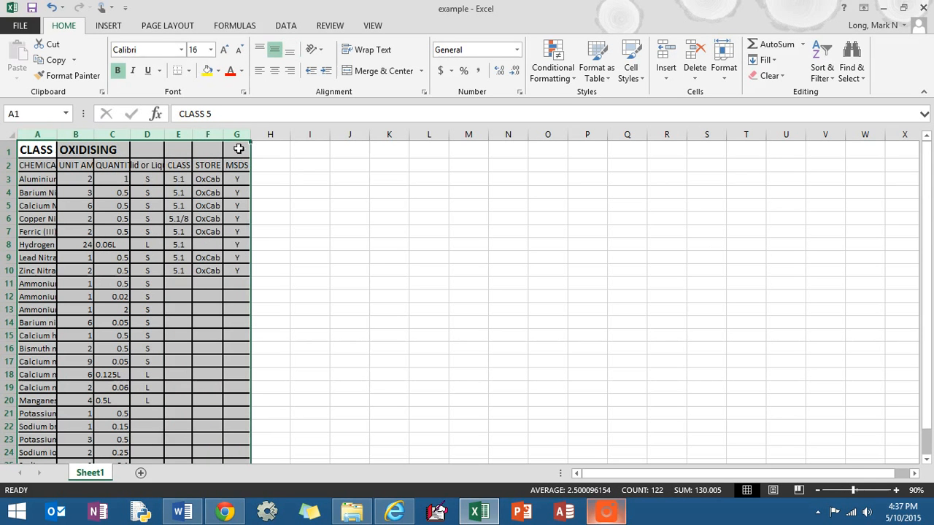
click(724, 79)
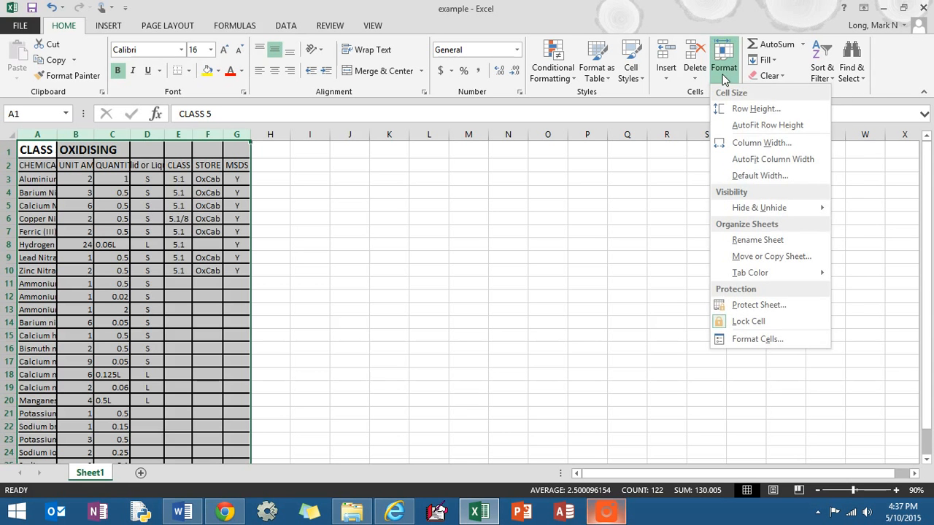
click(761, 167)
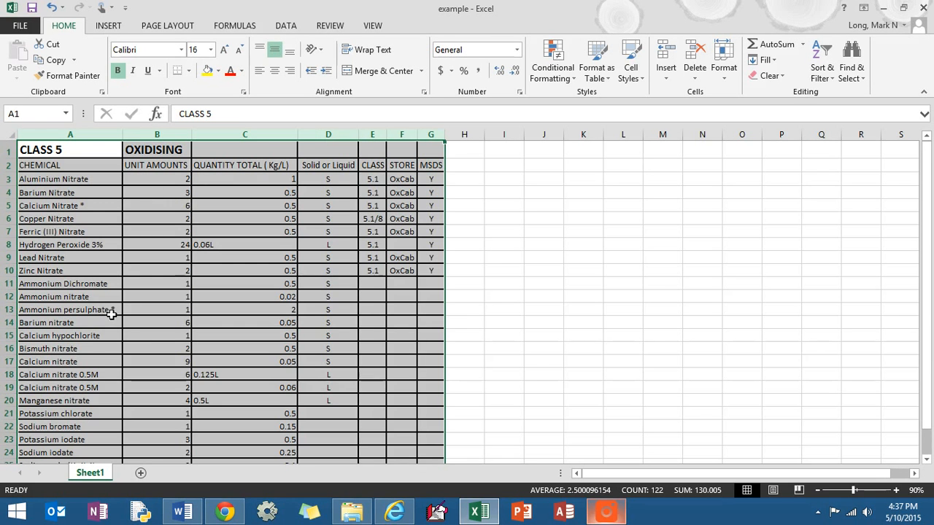
click(116, 246)
scroll(118, 263, down, 2)
scroll(122, 370, up, 1)
scroll(123, 370, up, 1)
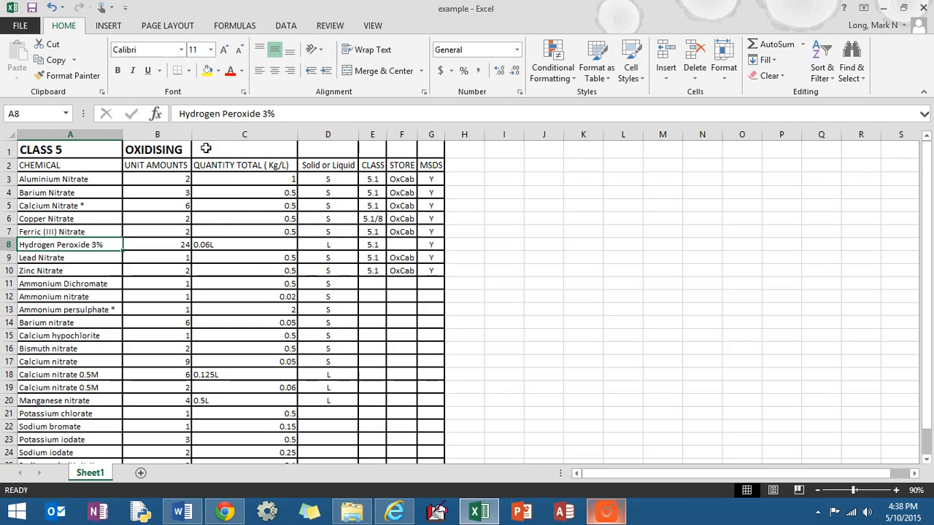
- Remove the unit letter L from the total quantities in C8, C18 and C20, leaving 0.06, 0.125 and 0.5
click(251, 249)
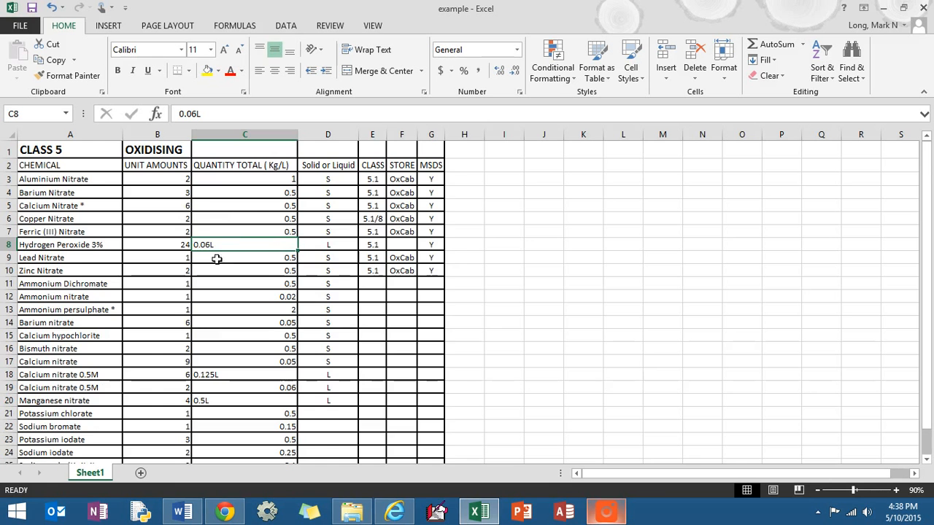
scroll(307, 323, down, 1)
scroll(246, 202, down, 1)
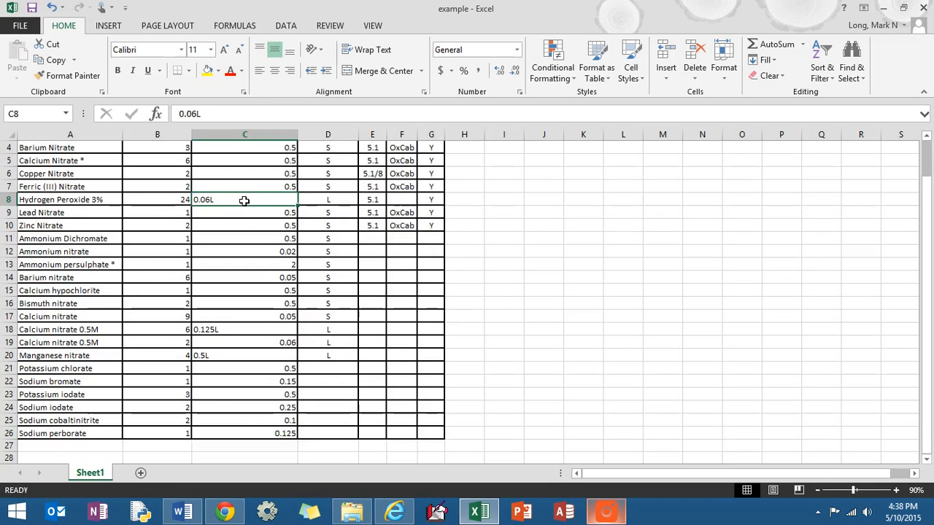
double_click(244, 201)
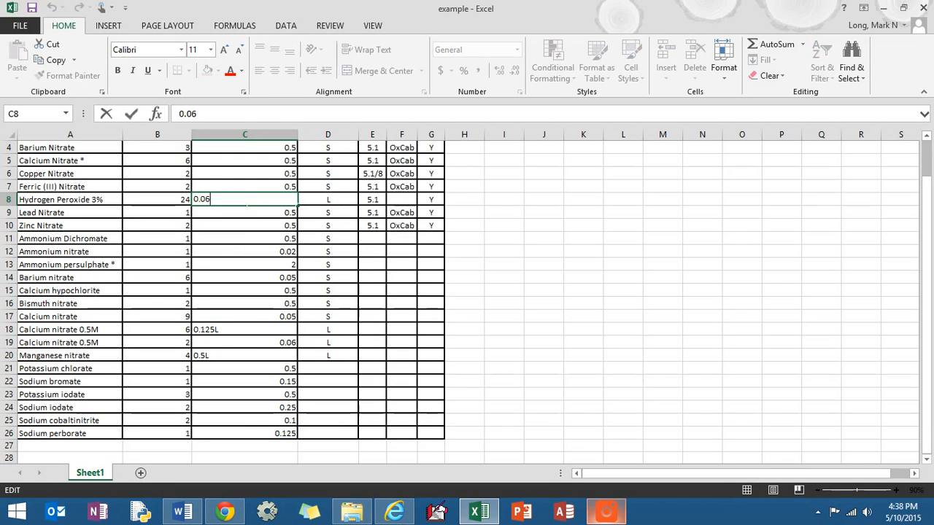
click(246, 334)
double_click(245, 333)
key(BackSpace)
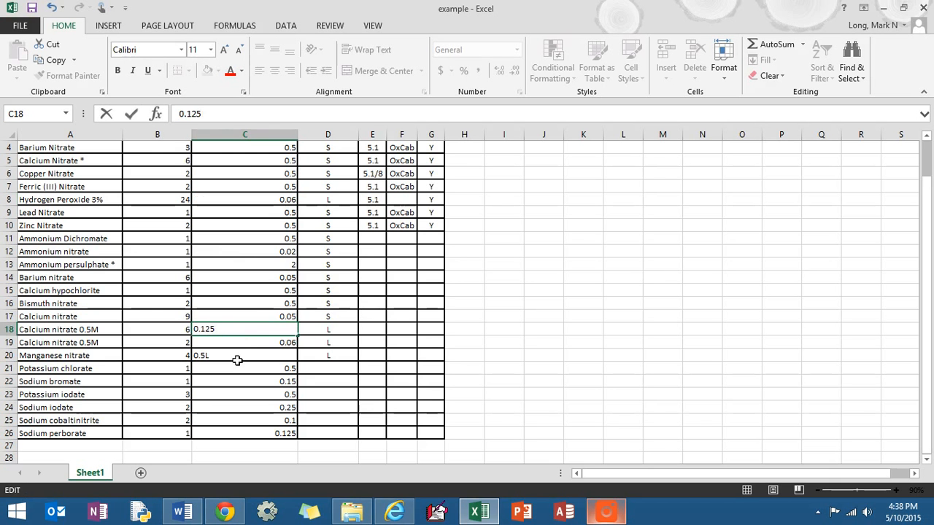
click(237, 360)
double_click(237, 360)
key(BackSpace)
click(246, 334)
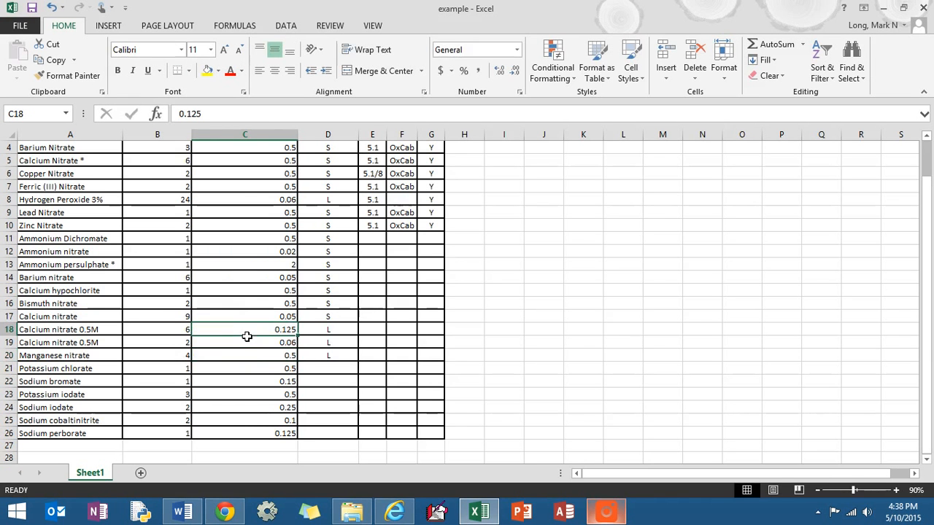
- Review the total quantities in column C for leftover unit letters, checking cells C3 to C7 one by one
scroll(267, 267, up, 1)
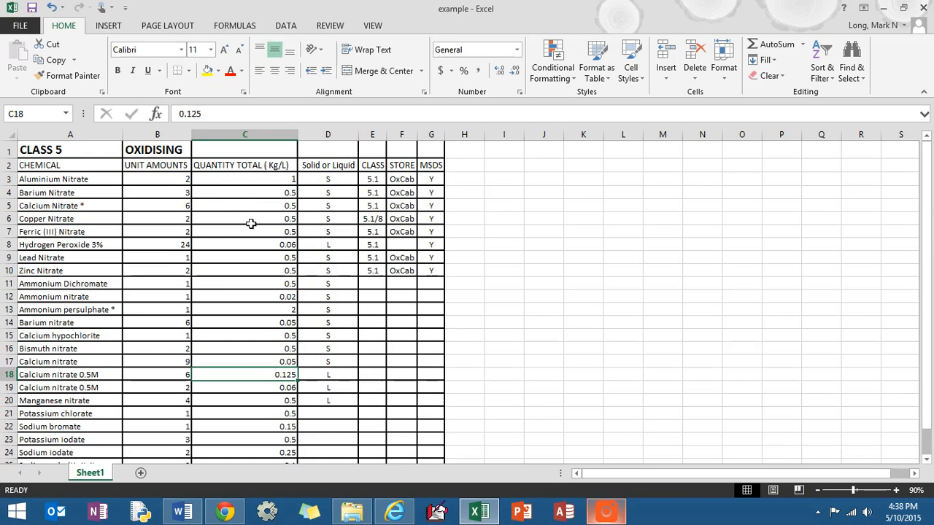
scroll(259, 237, down, 1)
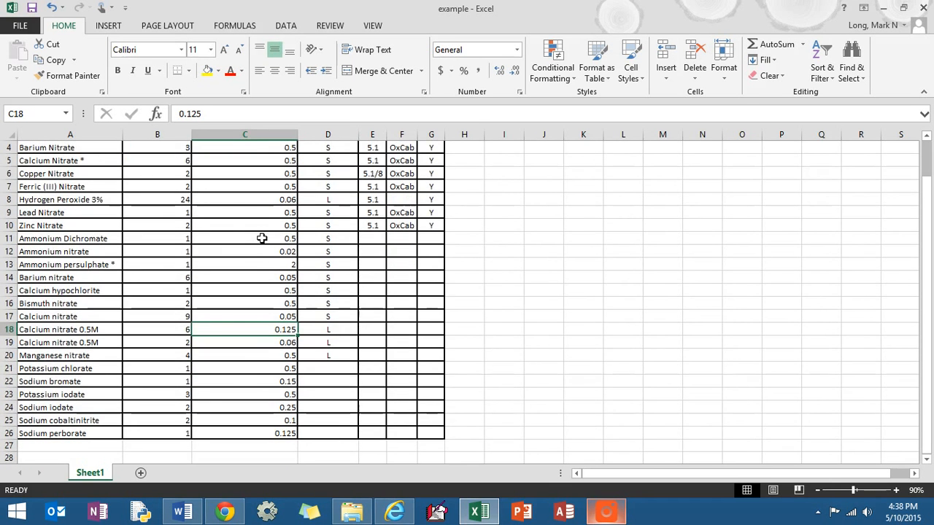
scroll(274, 213, up, 1)
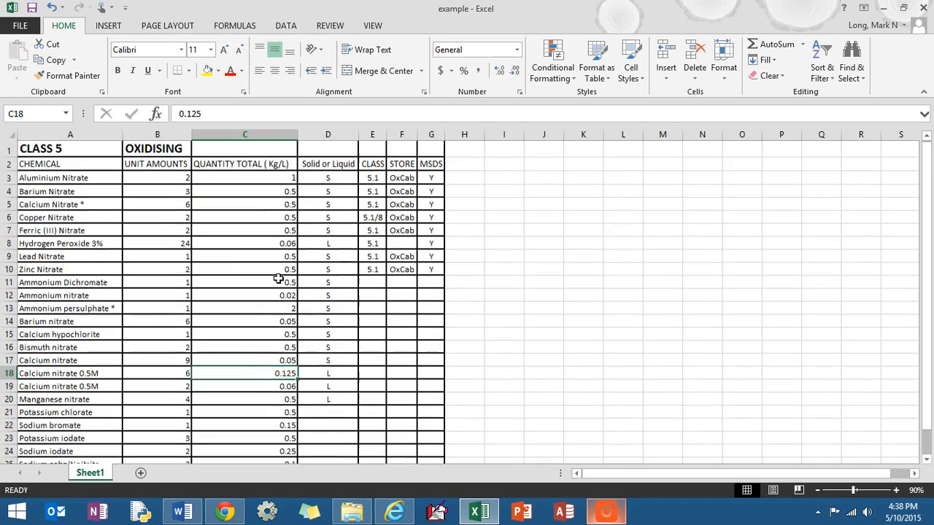
click(291, 184)
click(293, 195)
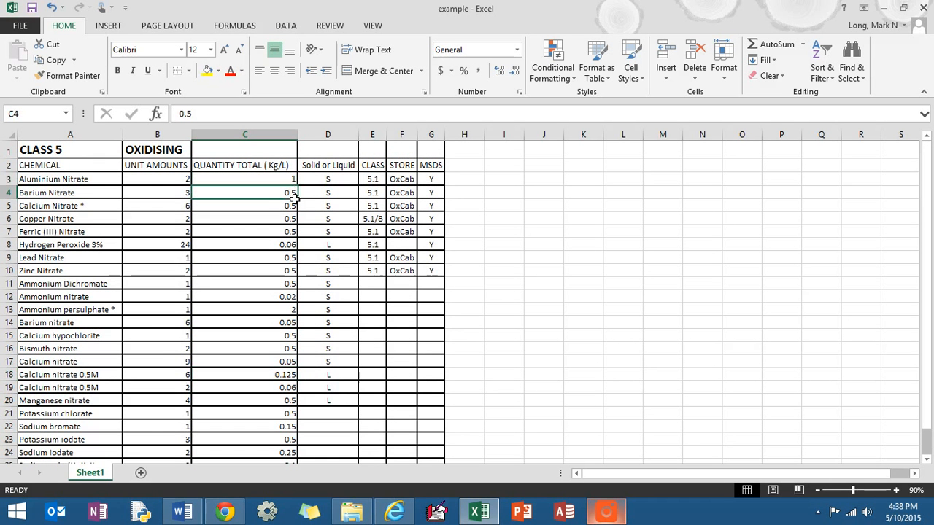
click(293, 208)
click(292, 219)
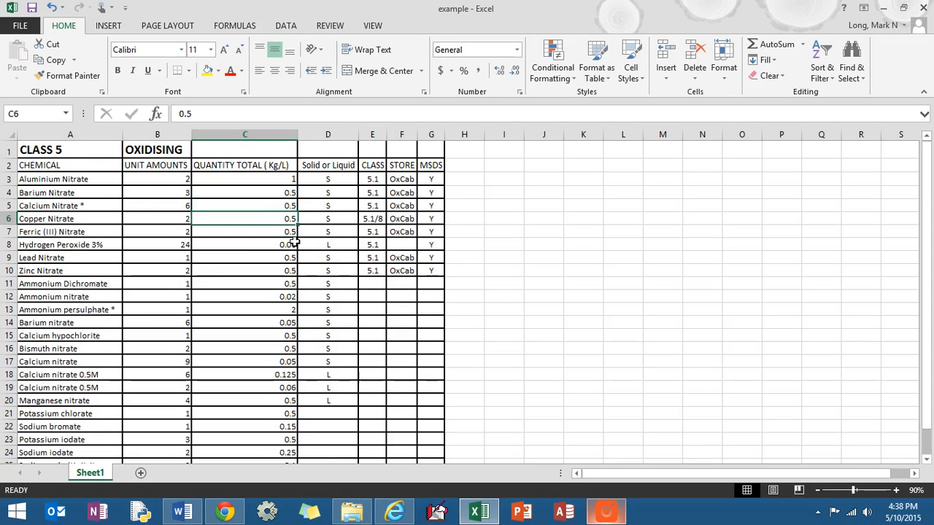
click(288, 233)
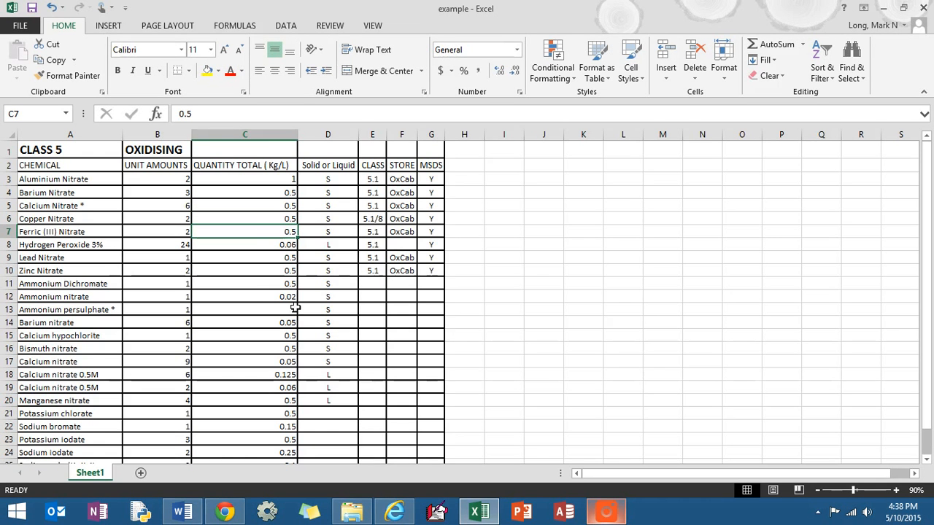
- Undo the last edit to the Manganese nitrate total quantity in C20, then select C21
key(ctrl+z)
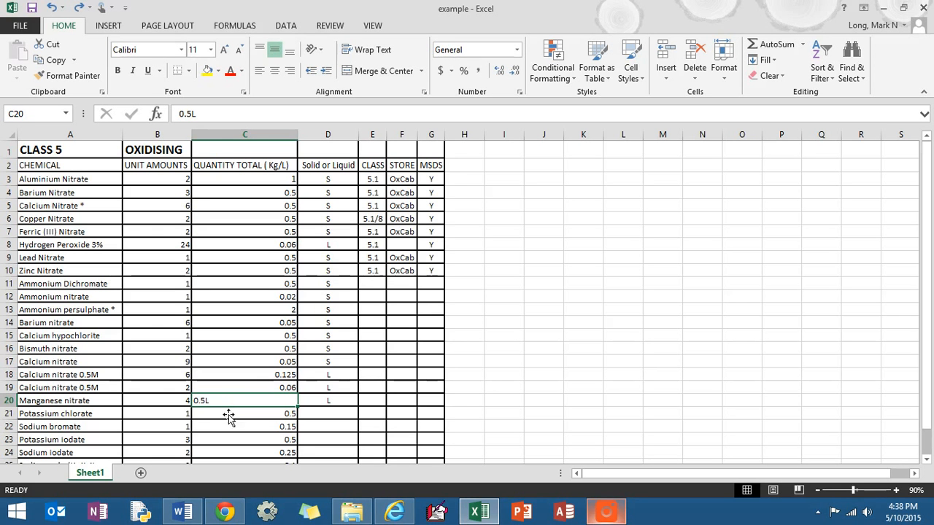
click(219, 414)
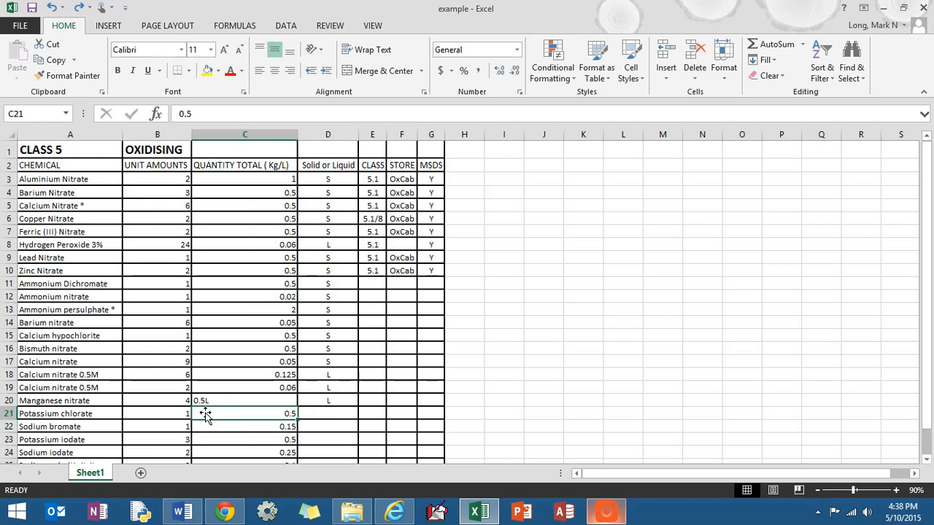
click(607, 513)
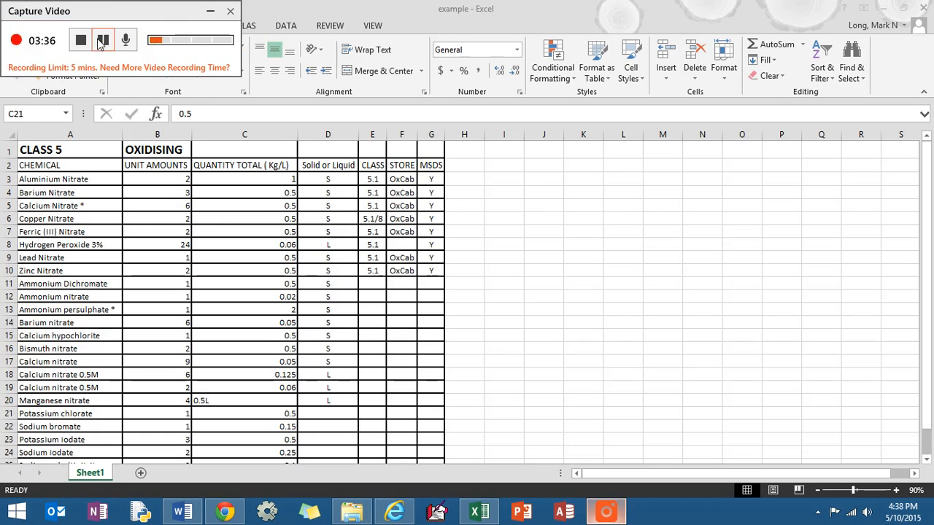